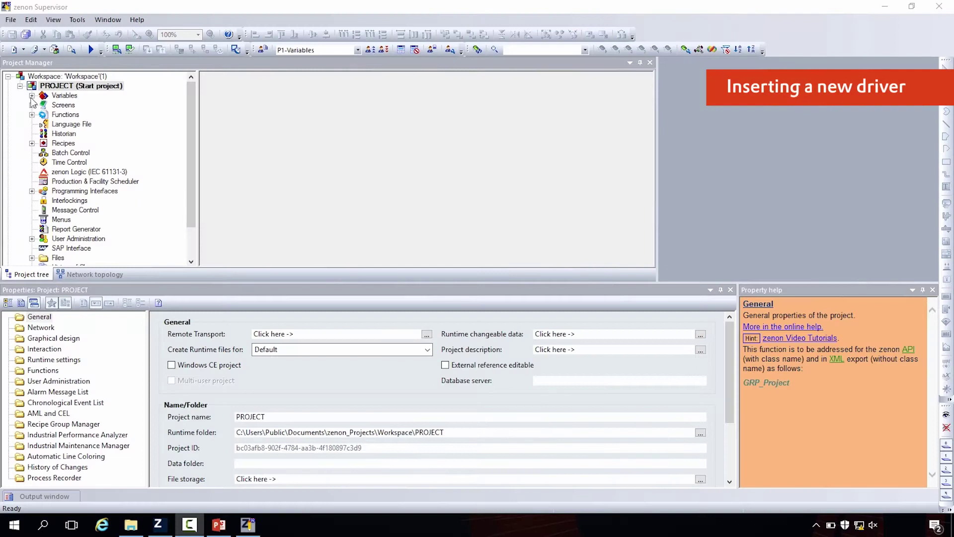
Open the Drivers list under Variables and create a new IEC 61850 driver.
click(32, 96)
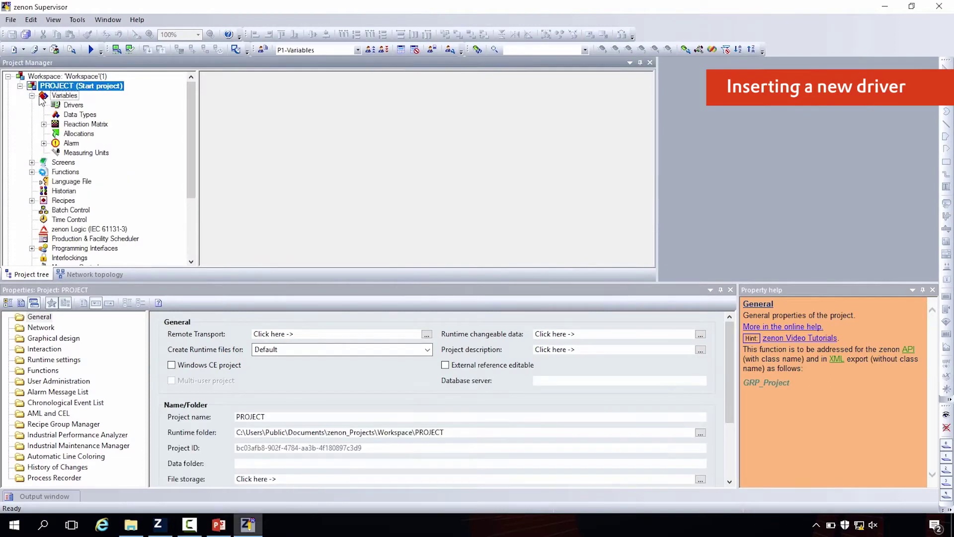
click(72, 106)
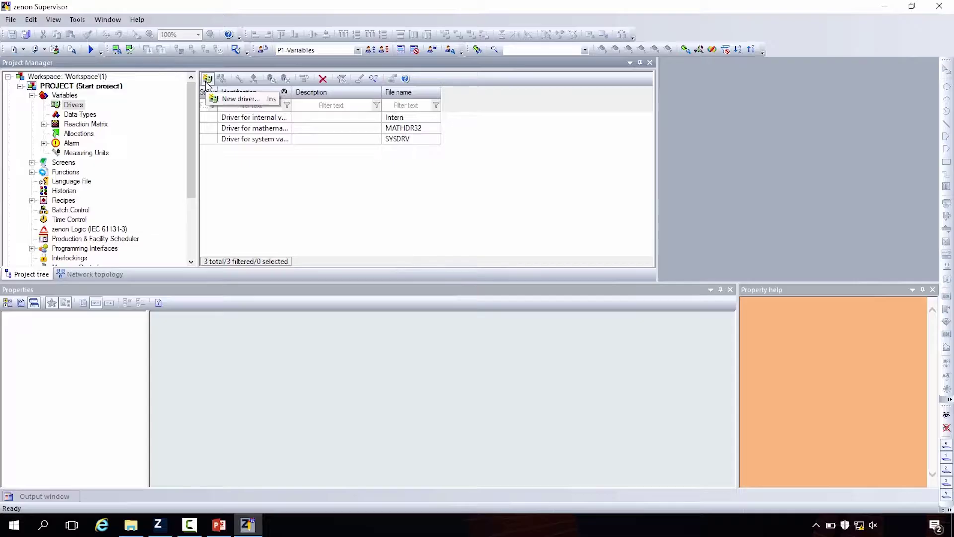
click(207, 79)
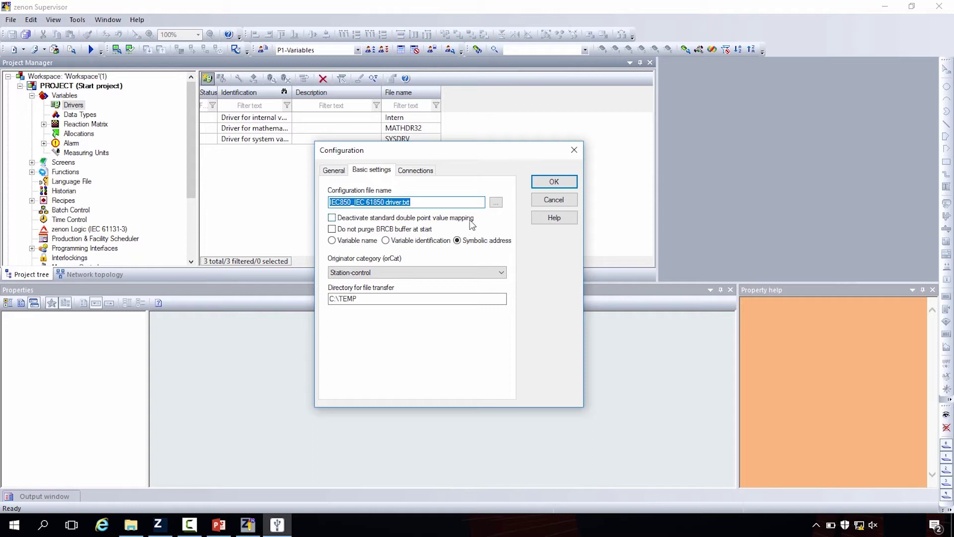
Add a Server1 connection at 192.168.250.2, port 102, to the IEC 61850 driver.
click(417, 171)
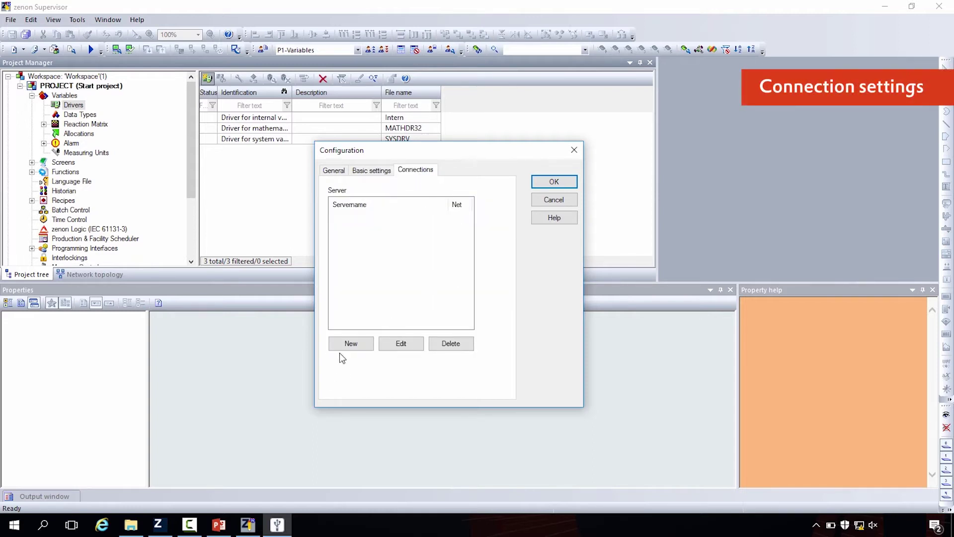
click(350, 343)
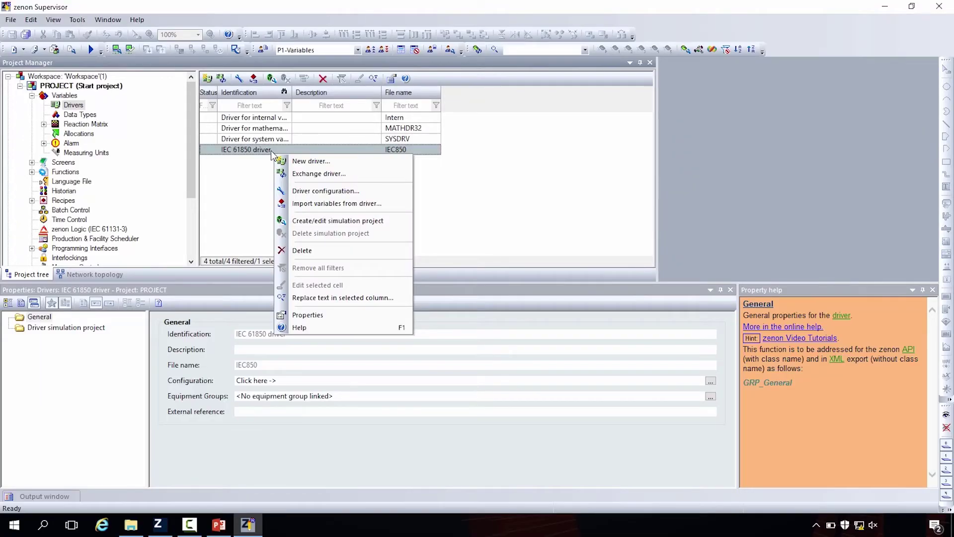
Start importing variables from the IEC 61850 driver with Server1 and PLC browsing.
click(312, 207)
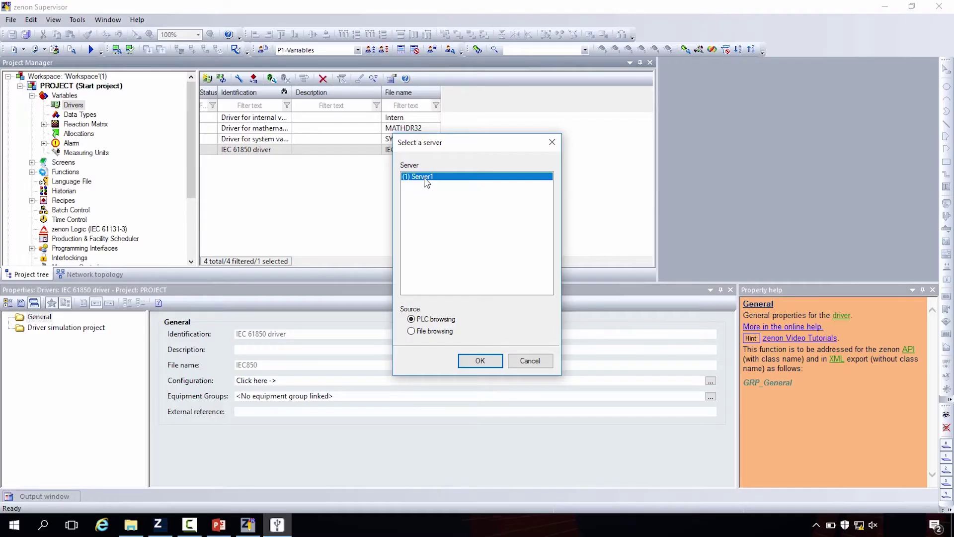
Query Server1's variables and filter them by *CSWI*Pos* for import.
click(480, 365)
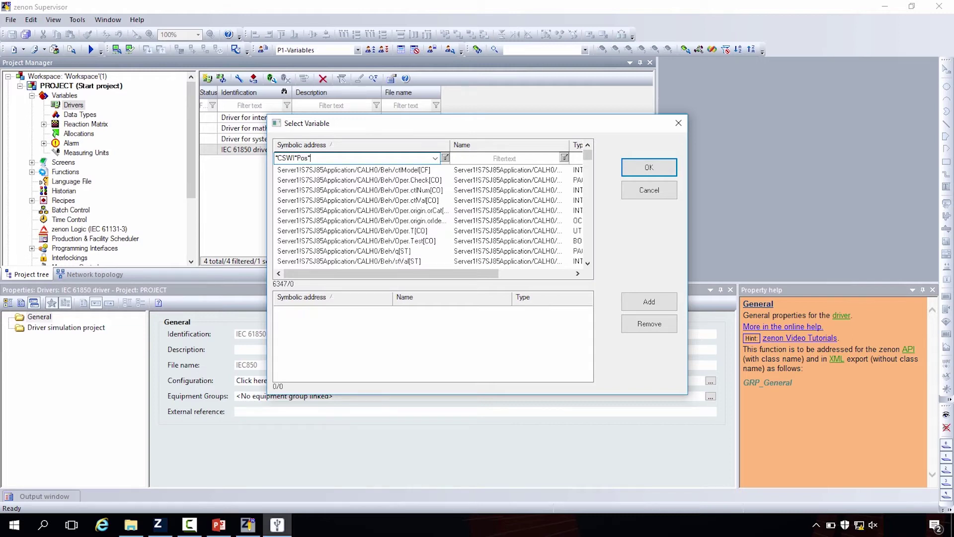
key(Return)
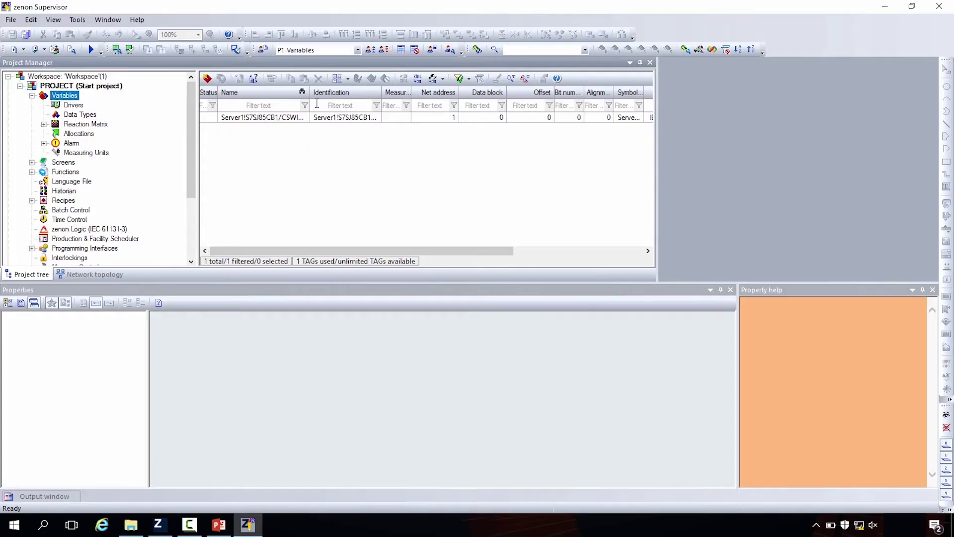
Show the stVal variable's addressing: Server1!S7SJ85CB1/CSWI1/Pos/stVal[ST] on the IEC850 driver.
click(304, 119)
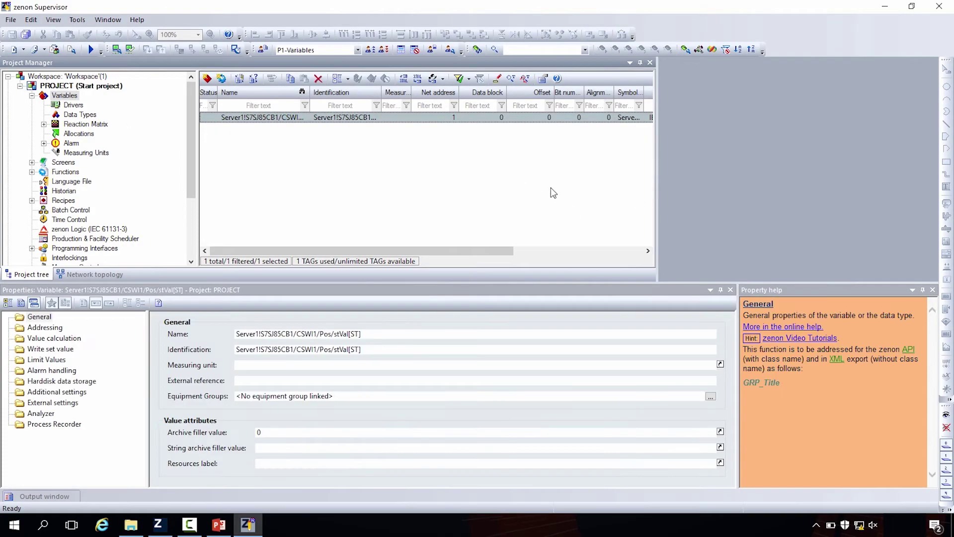
click(42, 328)
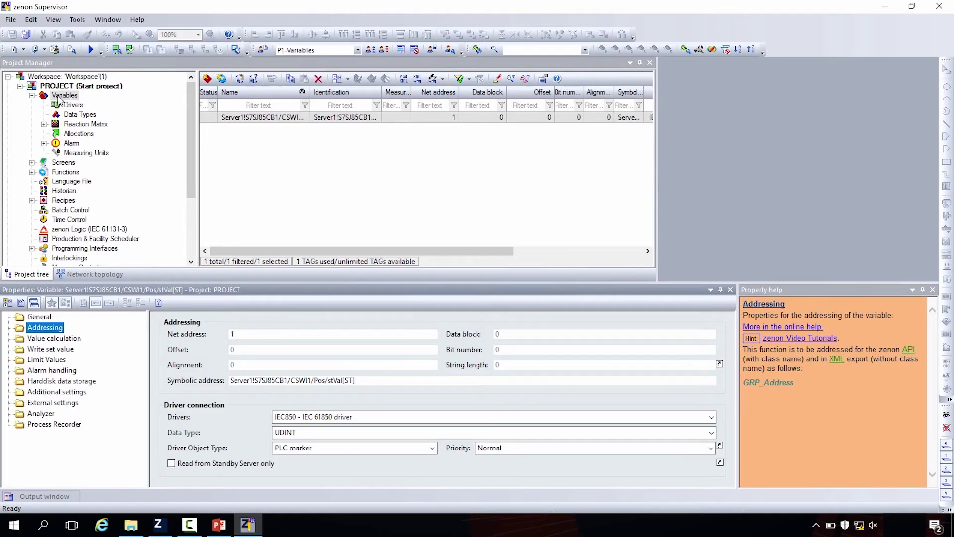
From the driver list, create a new S7-Driver for S7-1200/1500 from the Siemens group.
click(59, 108)
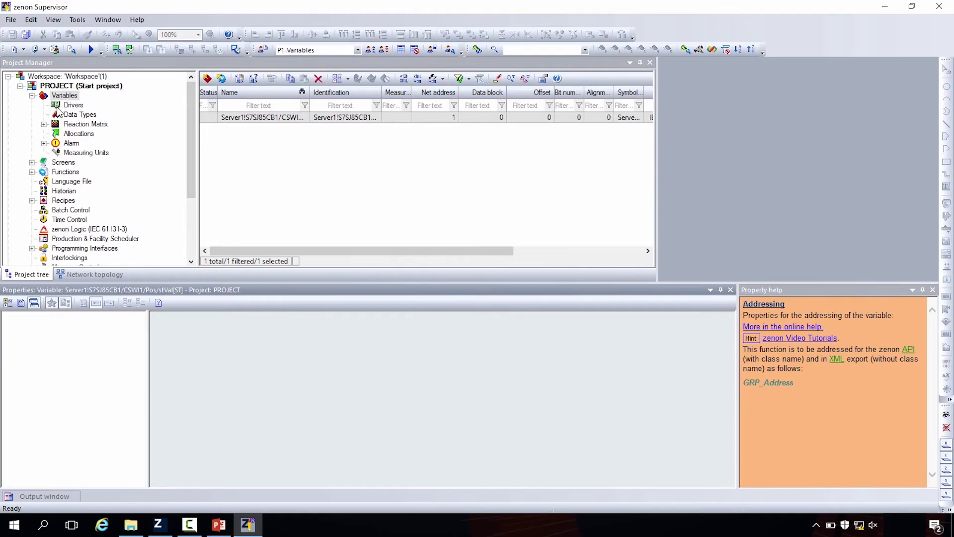
right_click(233, 189)
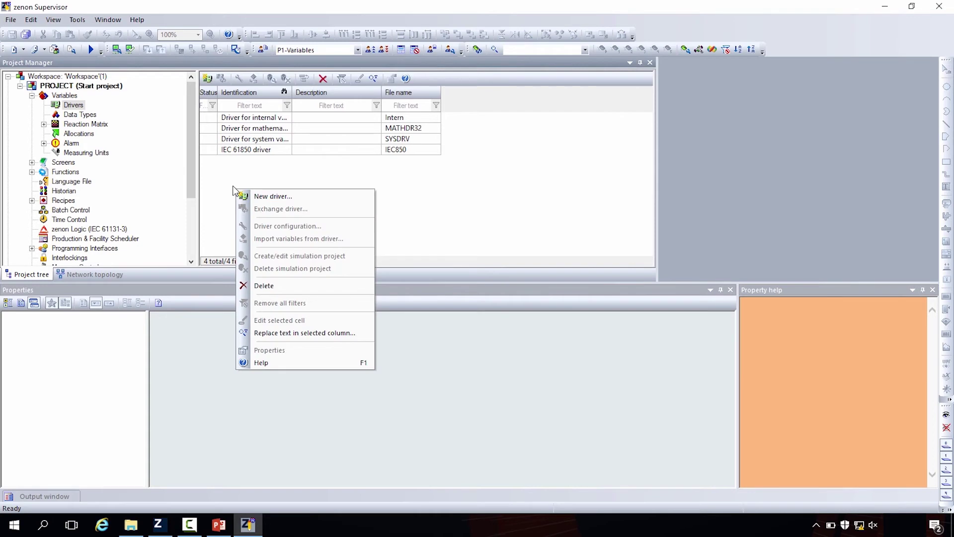
click(264, 199)
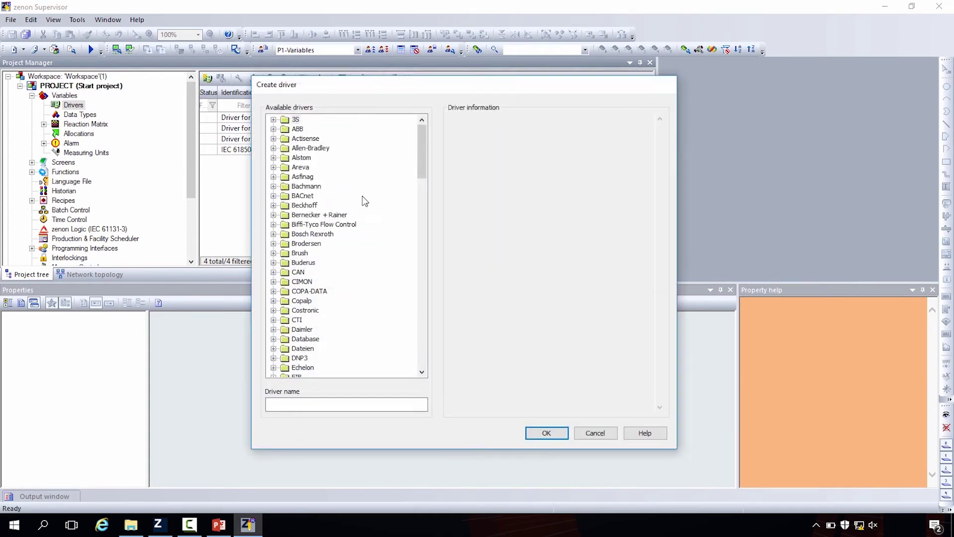
scroll(355, 254, down, 4)
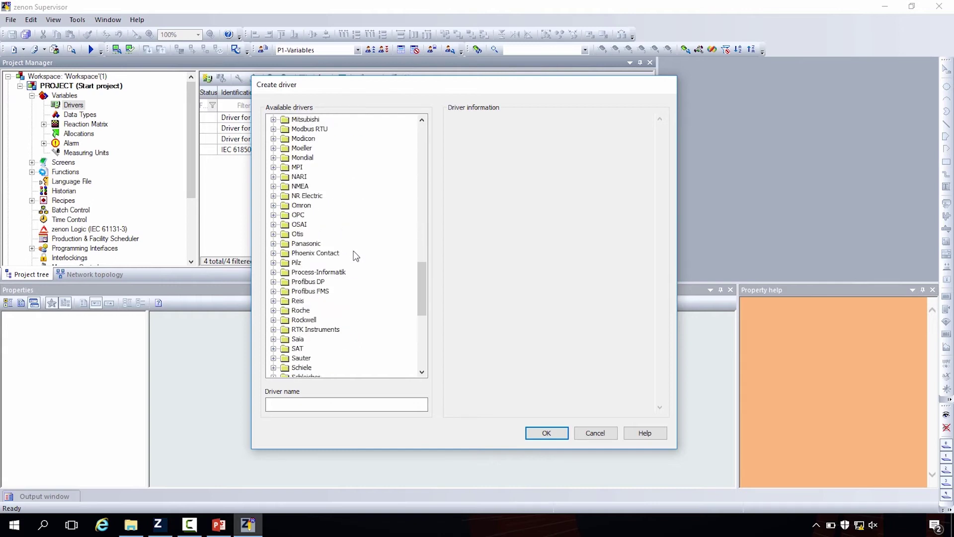
scroll(356, 256, down, 2)
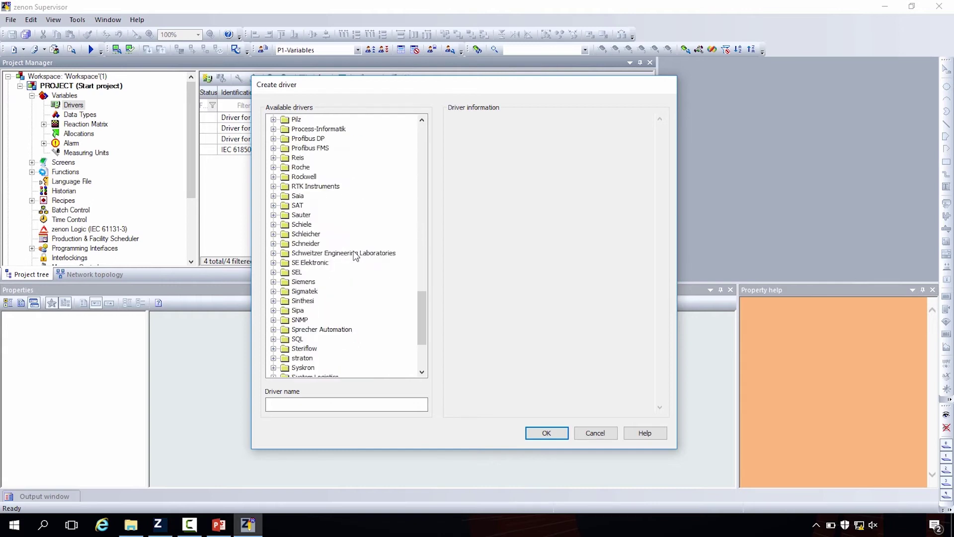
click(274, 282)
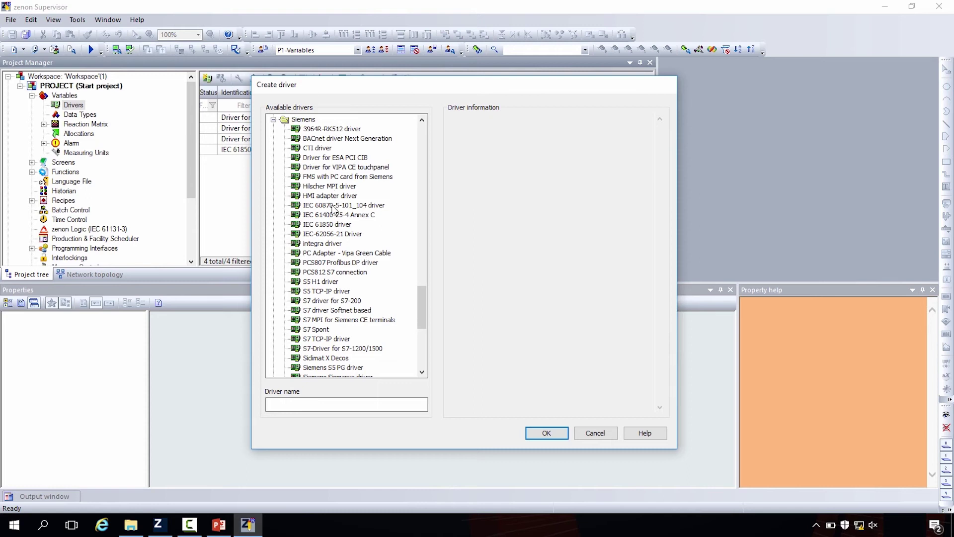
scroll(321, 330, down, 1)
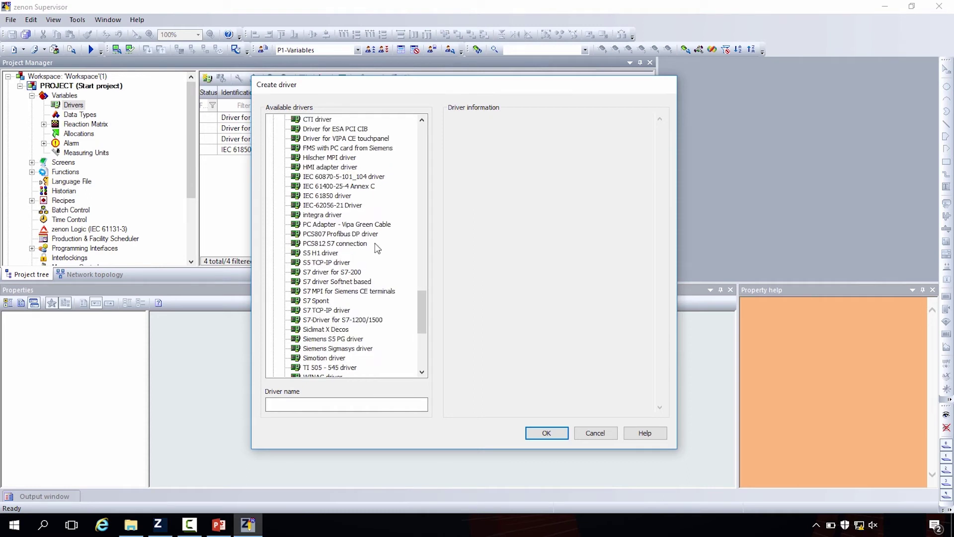
scroll(376, 249, down, 1)
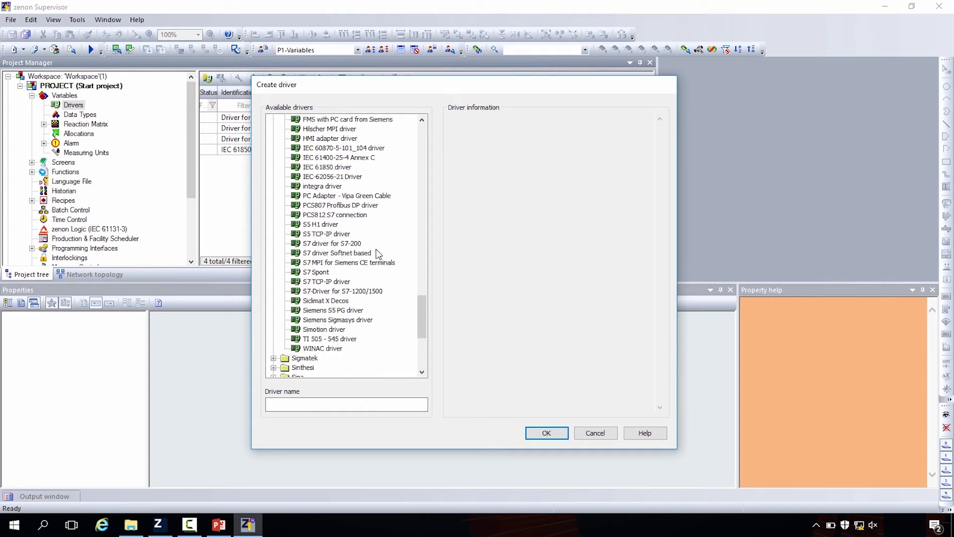
click(321, 292)
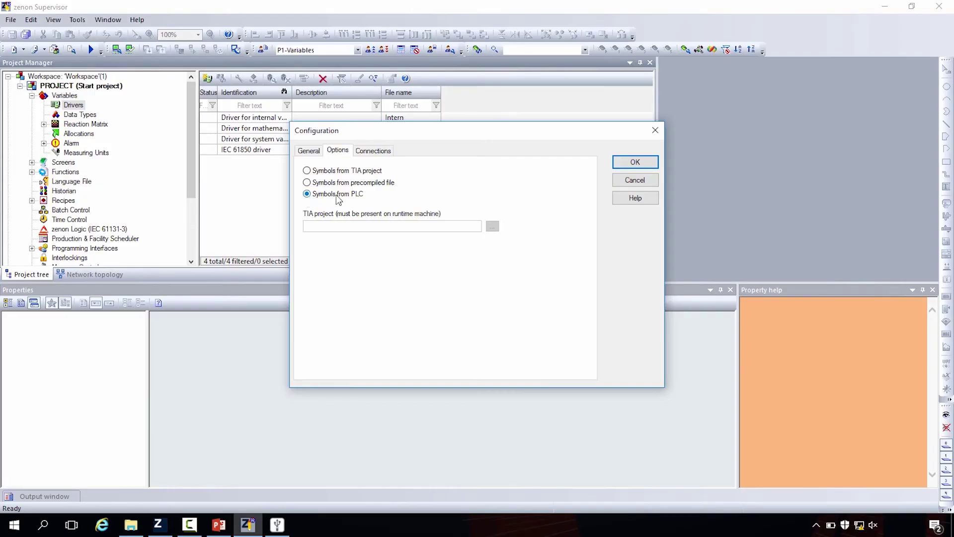
Switch the S7 driver configuration from Options to its Connections settings.
click(371, 155)
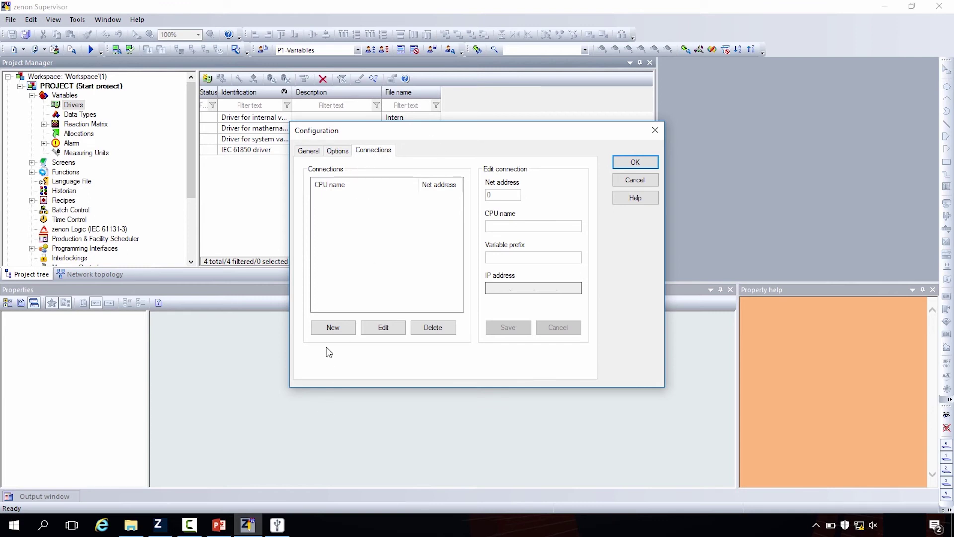
Add and save the PLC connection CPU_1 at 192.168.250.202.
click(331, 331)
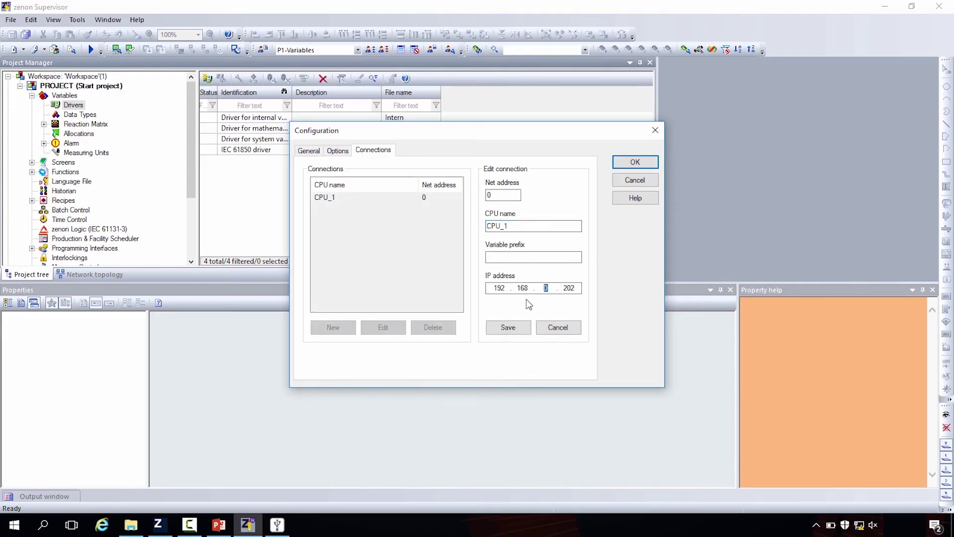
click(512, 330)
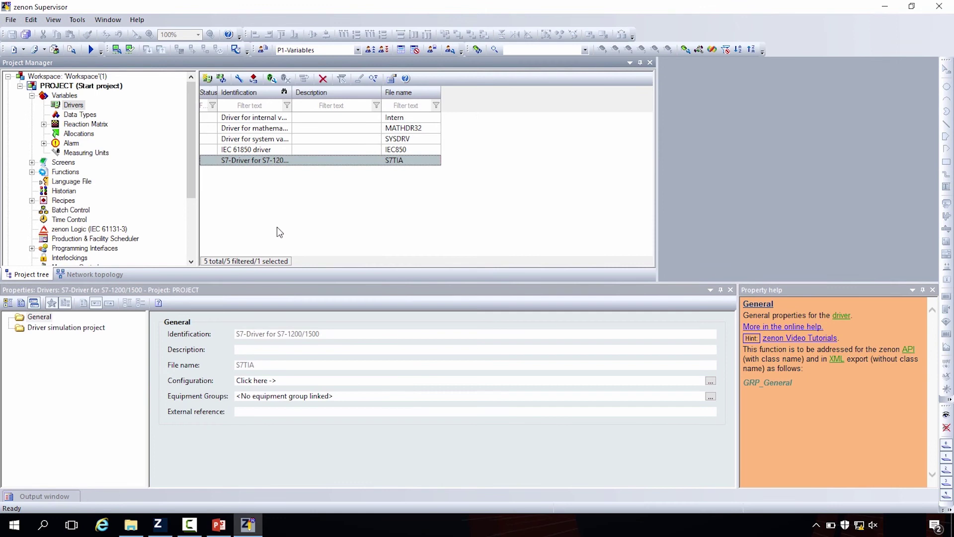
Import variables from the S7 driver, choosing CPU_1 as the source.
right_click(266, 164)
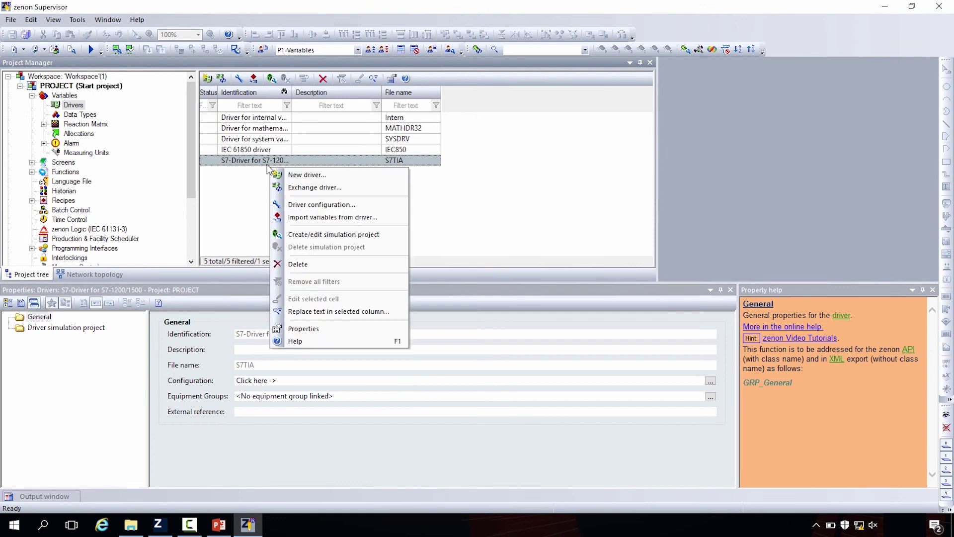
click(314, 219)
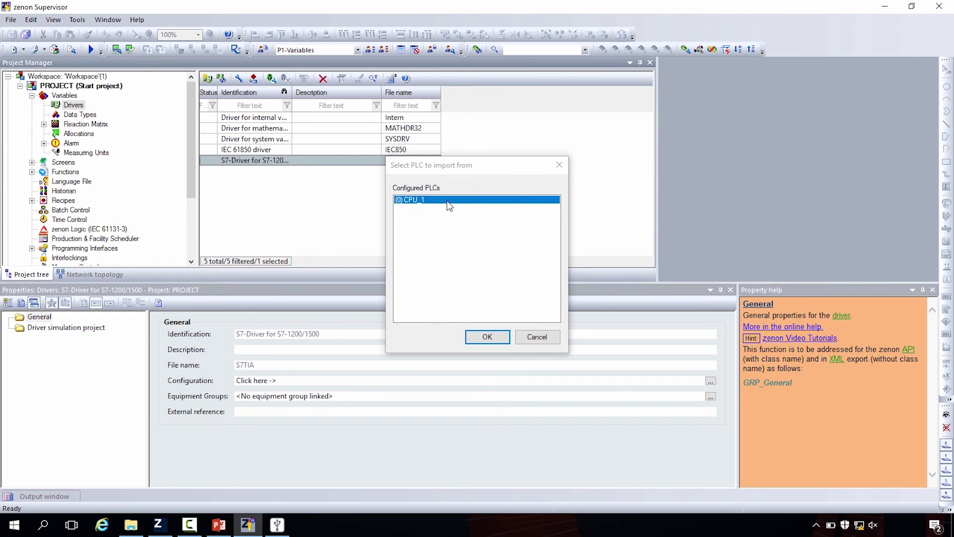
click(478, 337)
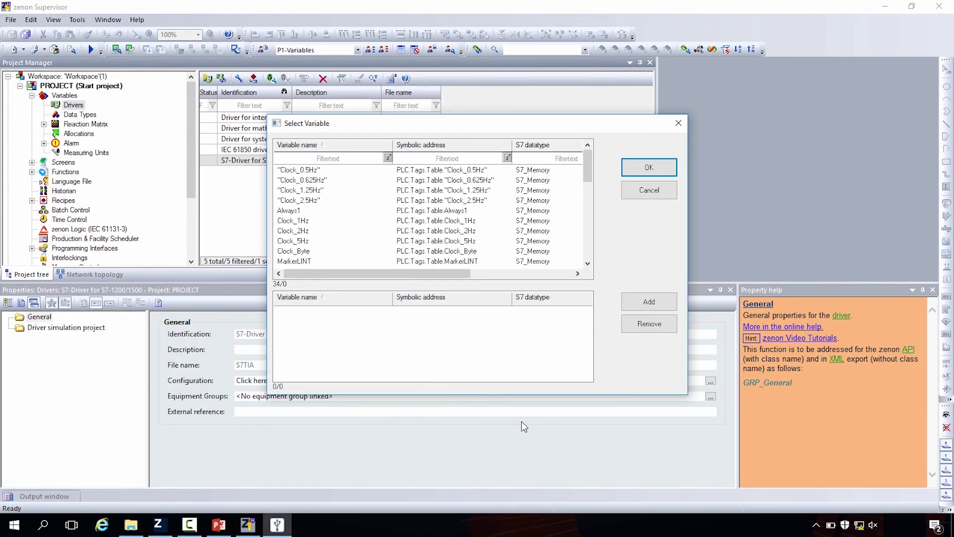
Select Clock_0.5Hz, Clock_1Hz and Out10 from CPU_1's tags for import.
drag(391, 149, 407, 157)
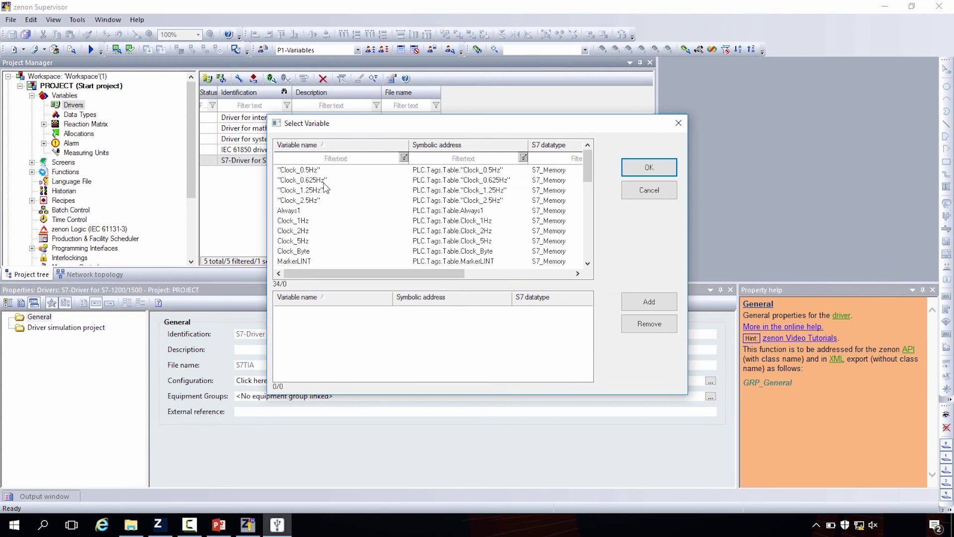
scroll(328, 199, down, 5)
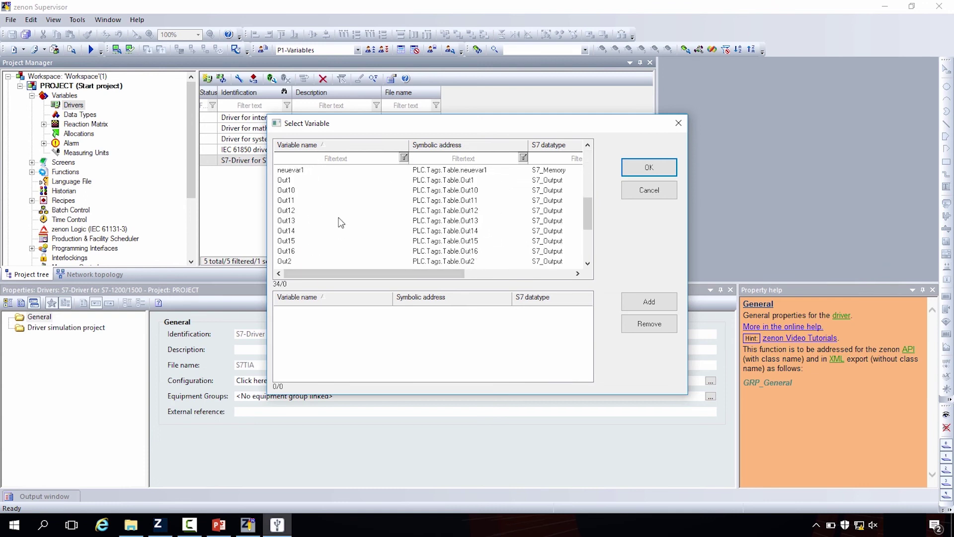
scroll(371, 213, down, 2)
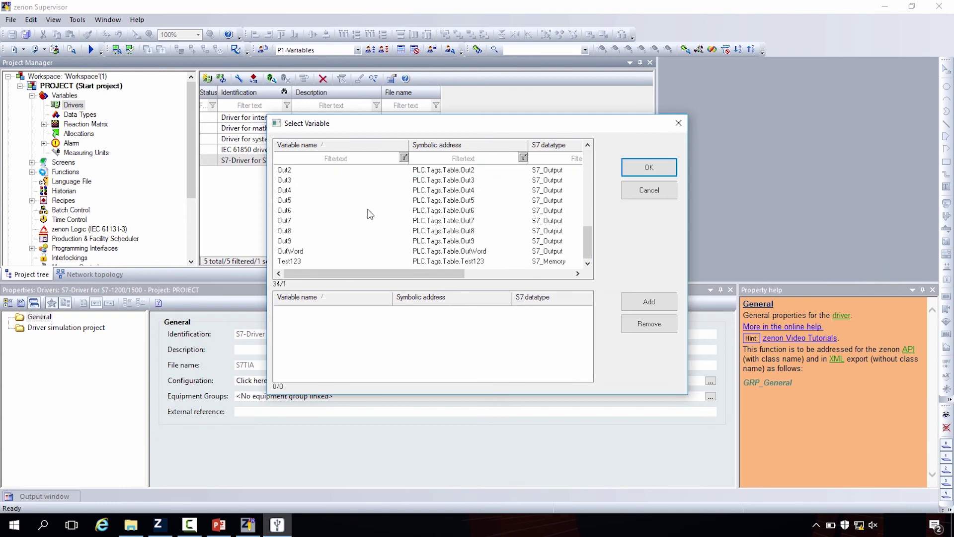
scroll(327, 249, up, 10)
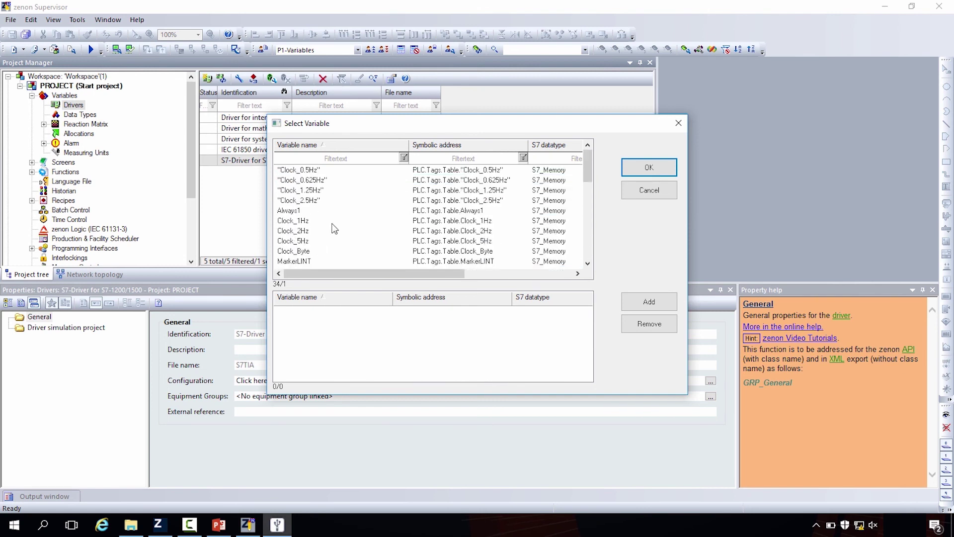
scroll(372, 230, up, 1)
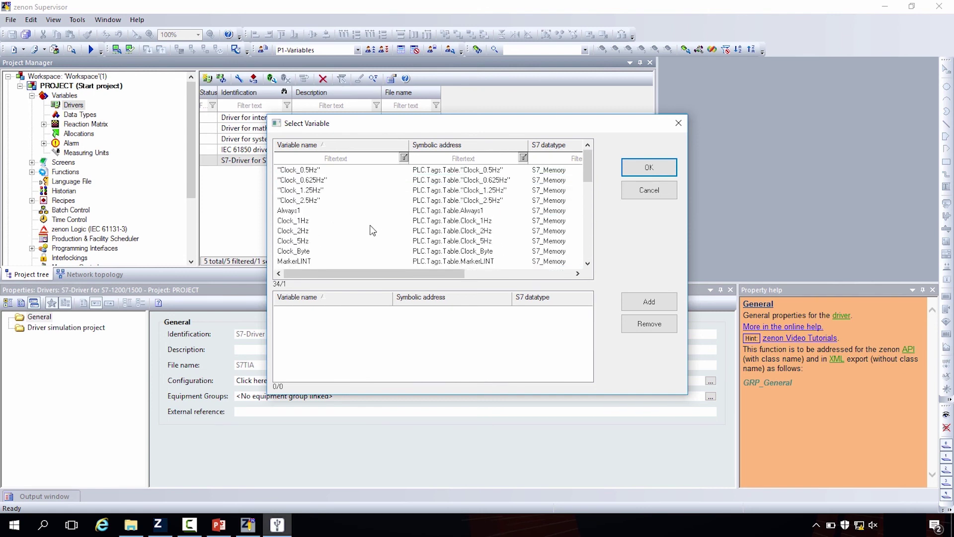
double_click(300, 171)
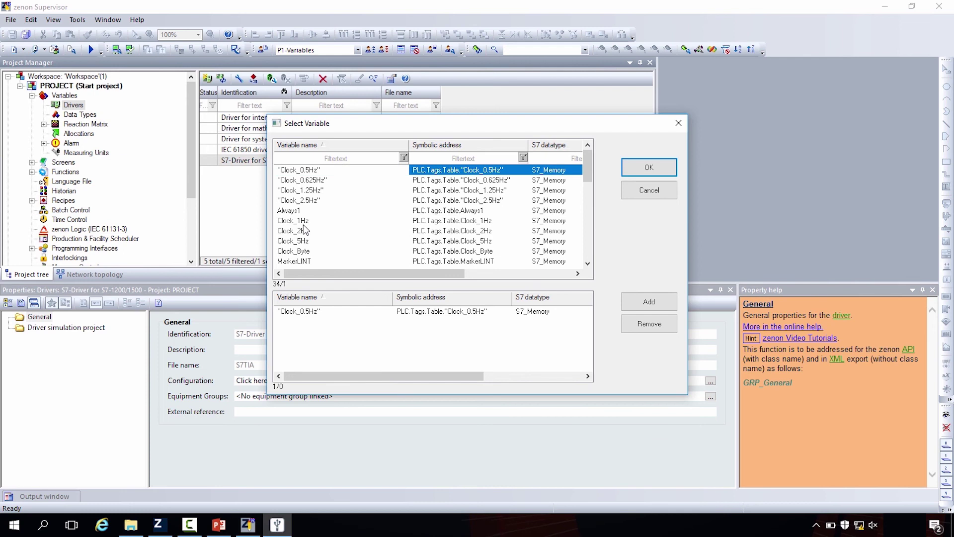
double_click(306, 222)
scroll(307, 230, down, 3)
click(291, 252)
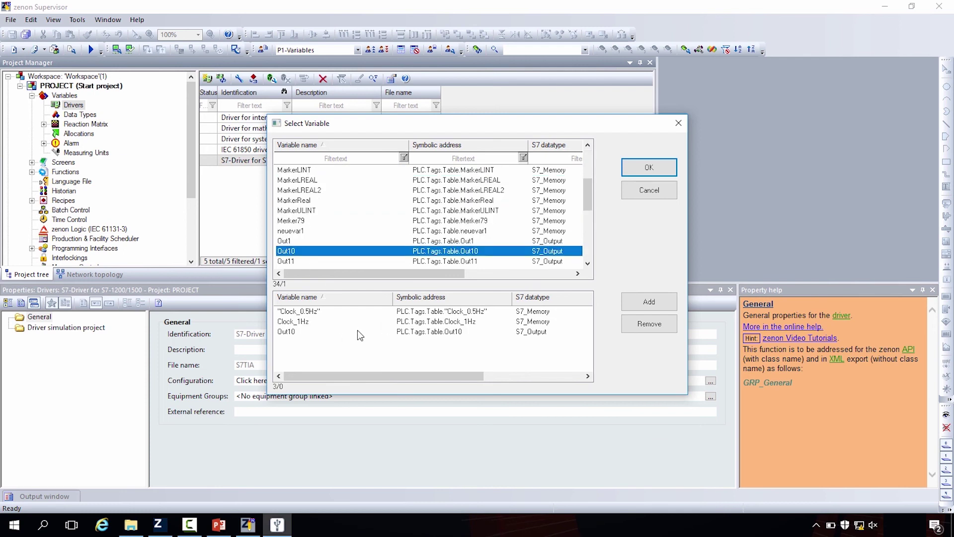
click(654, 174)
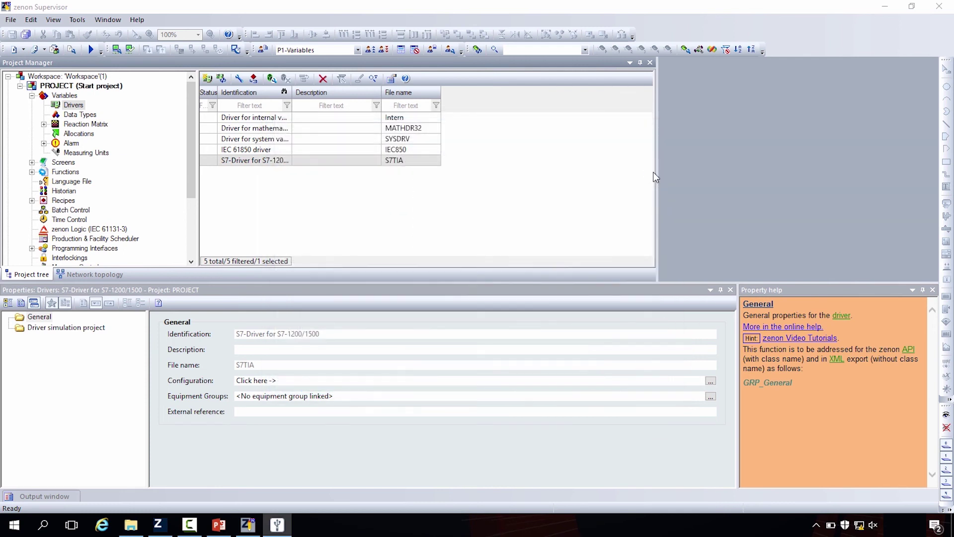